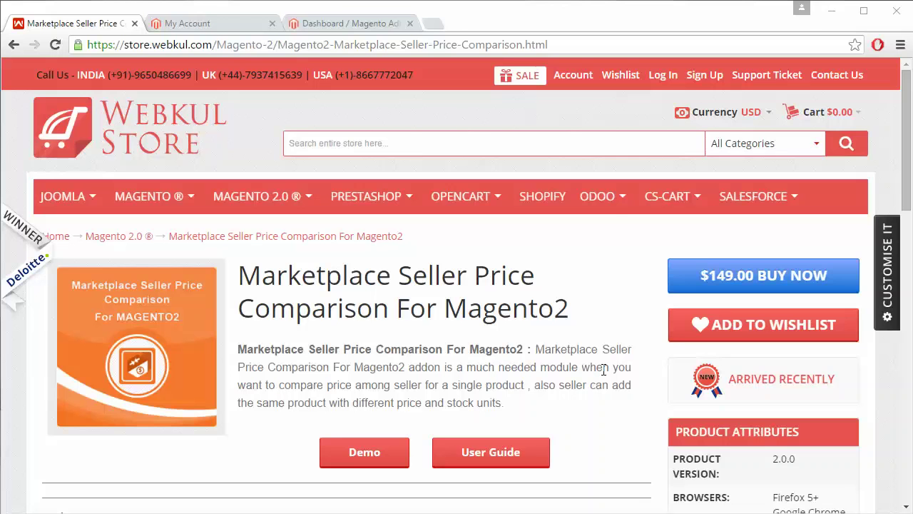
Switch from the Webkul product page to the Magento admin dashboard tab.
{"action": "left_click", "coordinate": [356, 24]}
{"action": "scroll", "coordinate": [114, 353], "scroll_direction": "down", "scroll_amount": 2}
Go to Stores > Configuration and open the Webkul Assign Product settings.
{"action": "left_click", "coordinate": [32, 394]}
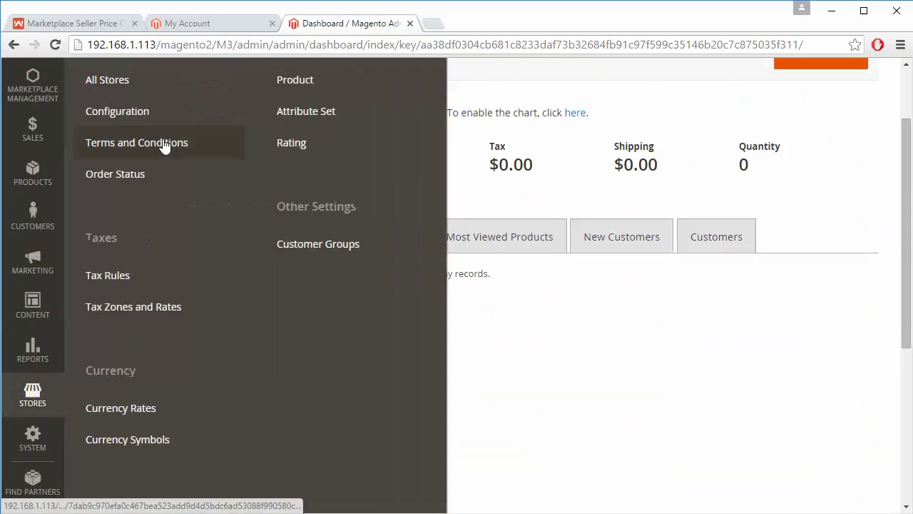
{"action": "left_click", "coordinate": [162, 121]}
{"action": "scroll", "coordinate": [383, 157], "scroll_direction": "up", "scroll_amount": 2}
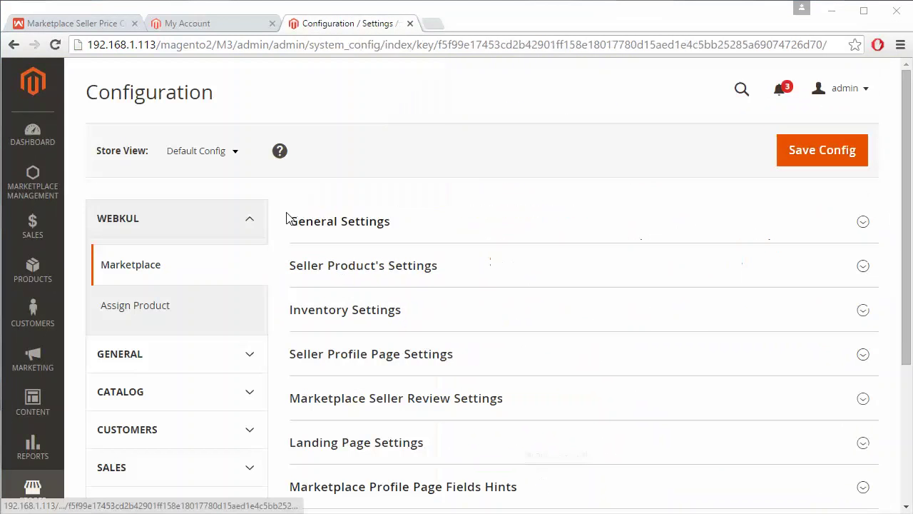
{"action": "left_click", "coordinate": [171, 308]}
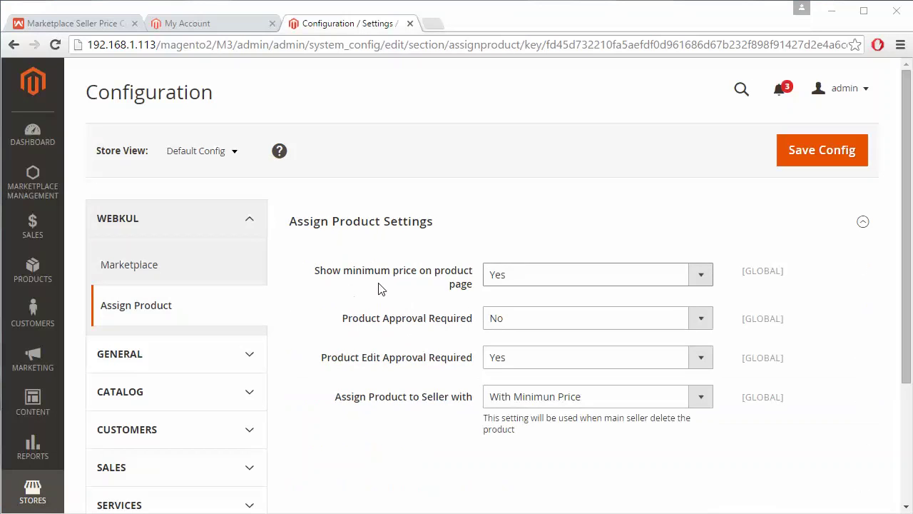
Review the settings: keep minimum price shown, product approval No, edit approval Yes; check reassign choices.
{"action": "left_click", "coordinate": [533, 276]}
{"action": "left_click", "coordinate": [536, 276]}
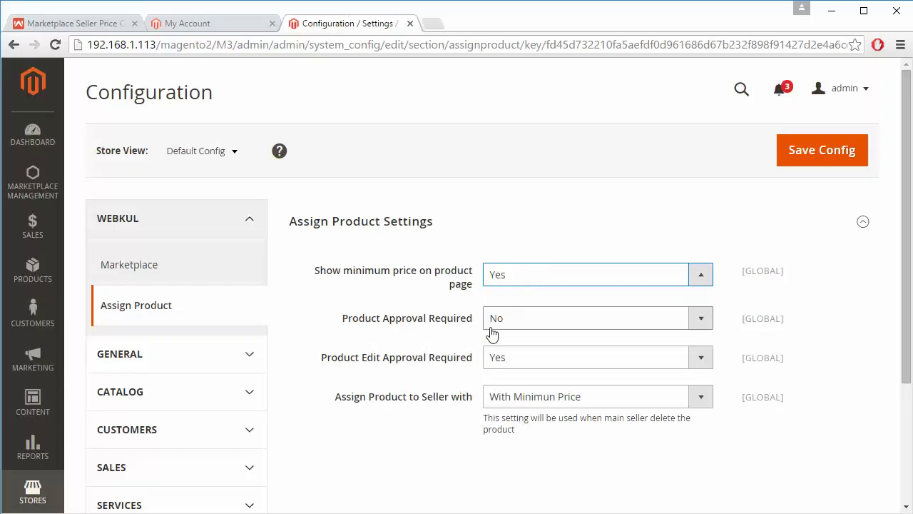
{"action": "left_click", "coordinate": [519, 329]}
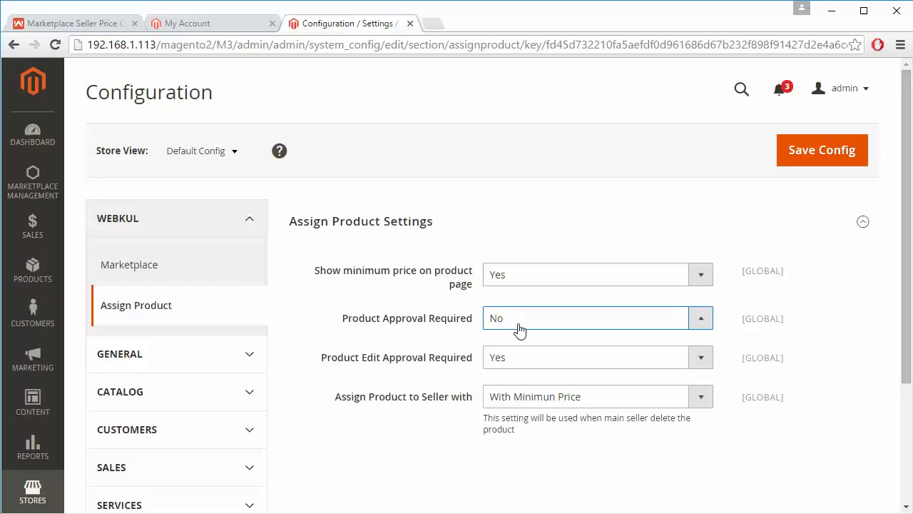
{"action": "scroll", "coordinate": [520, 327], "scroll_direction": "down", "scroll_amount": 1}
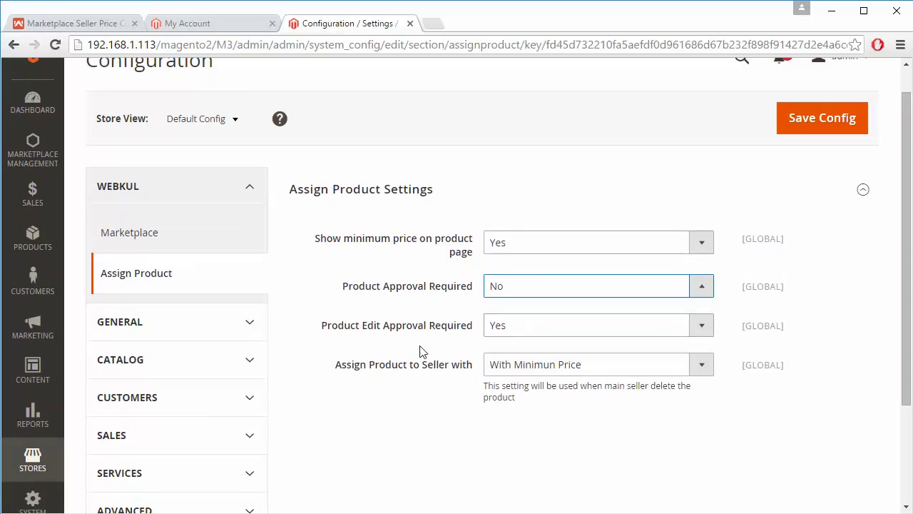
{"action": "left_click", "coordinate": [521, 325]}
{"action": "left_click", "coordinate": [523, 326]}
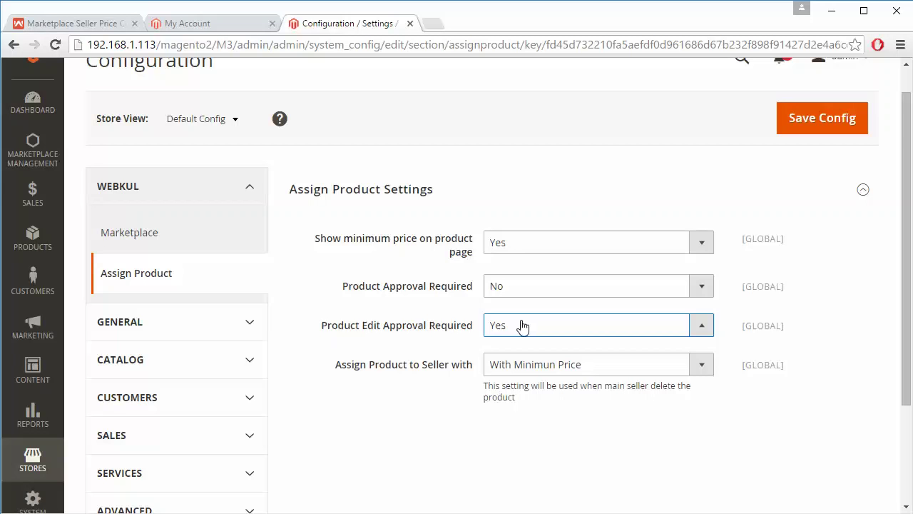
{"action": "scroll", "coordinate": [449, 320], "scroll_direction": "down", "scroll_amount": 1}
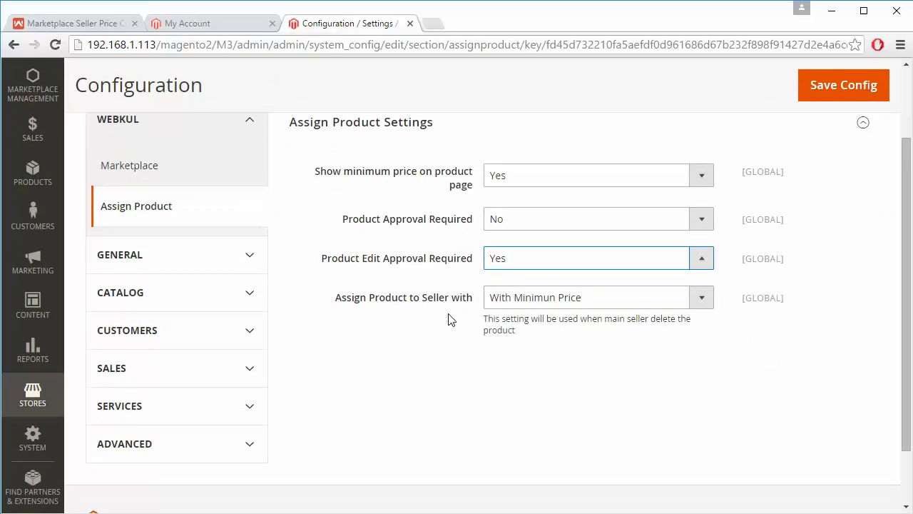
{"action": "left_click", "coordinate": [607, 306]}
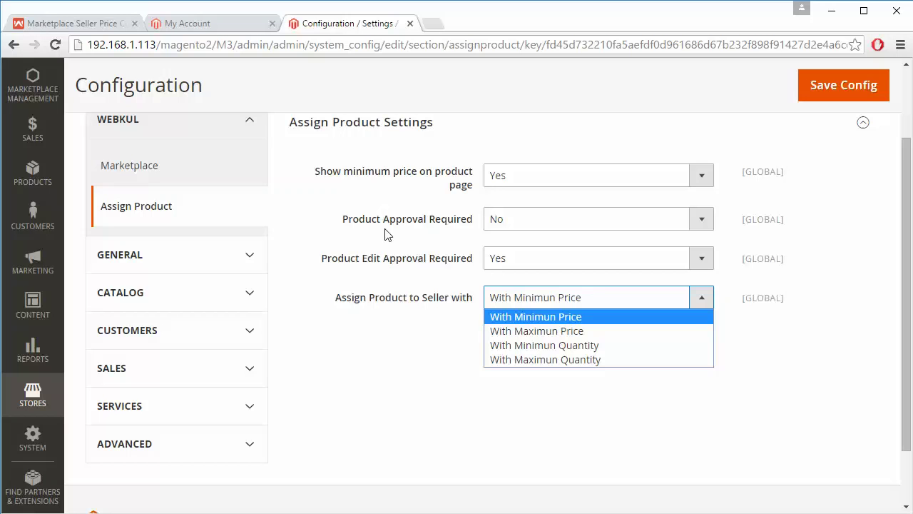
{"action": "left_click", "coordinate": [354, 204]}
{"action": "scroll", "coordinate": [818, 240], "scroll_direction": "up", "scroll_amount": 2}
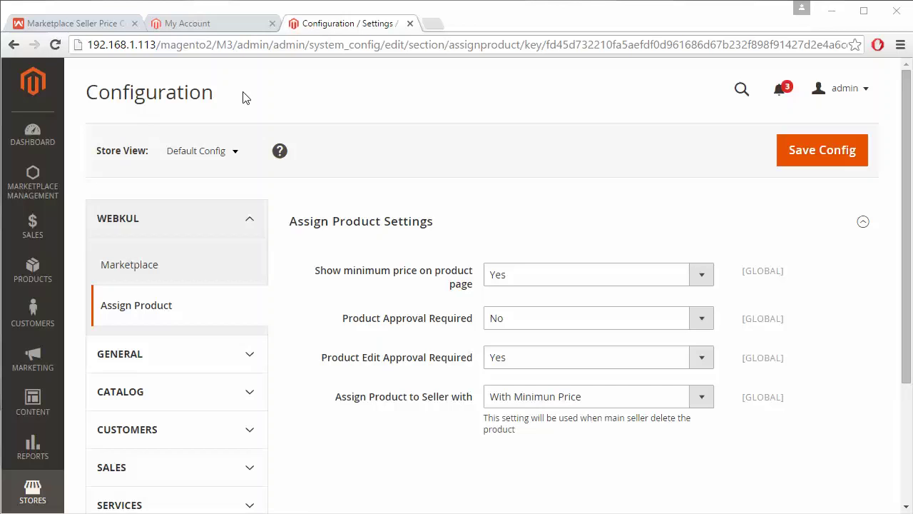
{"action": "scroll", "coordinate": [800, 319], "scroll_direction": "down", "scroll_amount": 3}
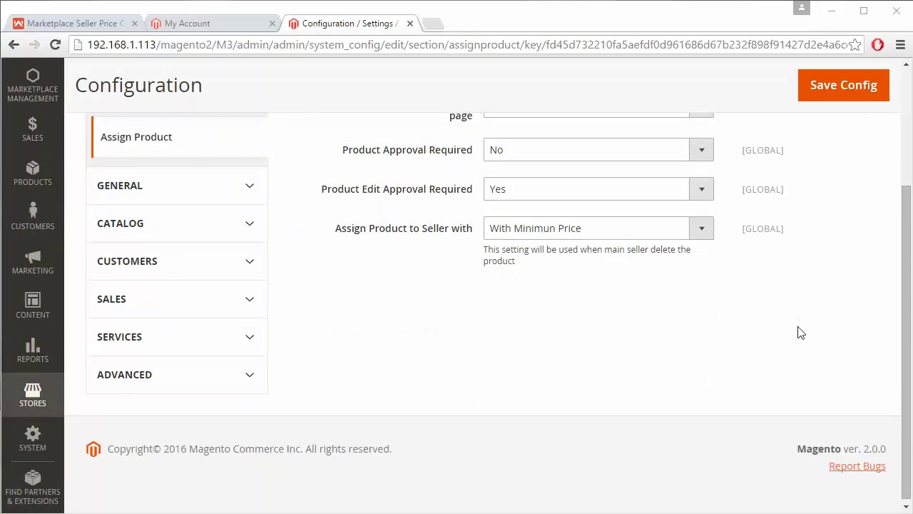
{"action": "scroll", "coordinate": [799, 333], "scroll_direction": "up", "scroll_amount": 3}
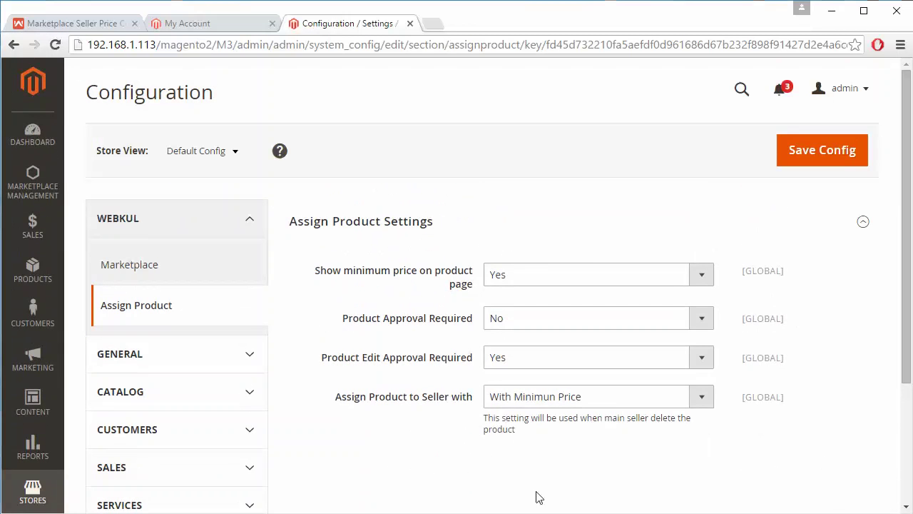
On the seller's Assign Product page, search 'shoe' and start assigning the $100.00 Shoe.
{"action": "left_click", "coordinate": [209, 23]}
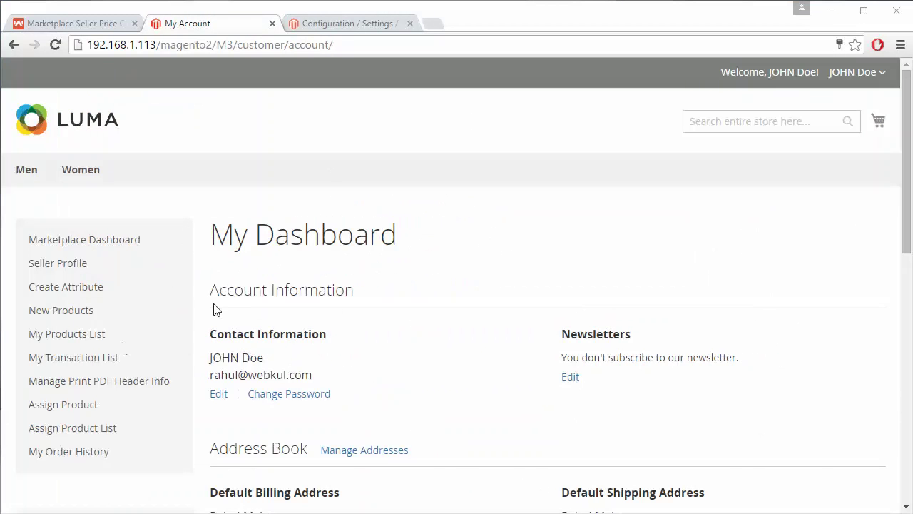
{"action": "left_click", "coordinate": [99, 407]}
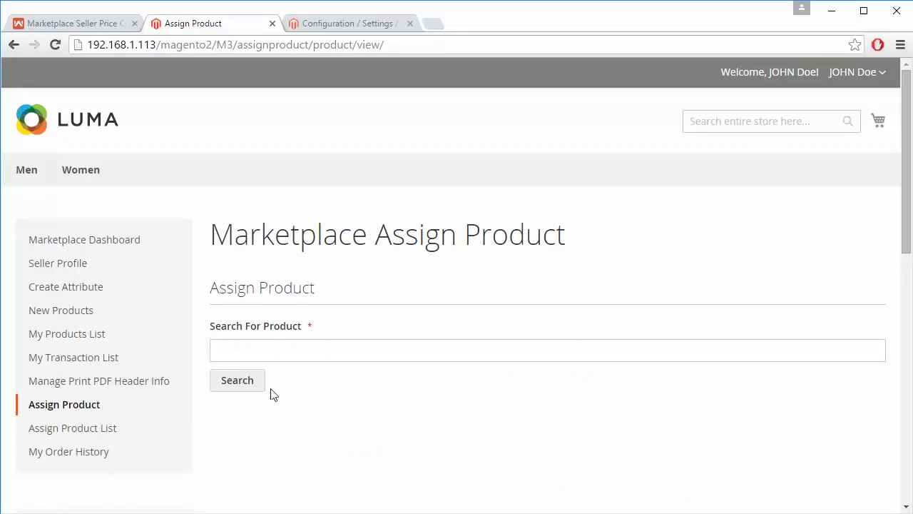
{"action": "left_click", "coordinate": [271, 347]}
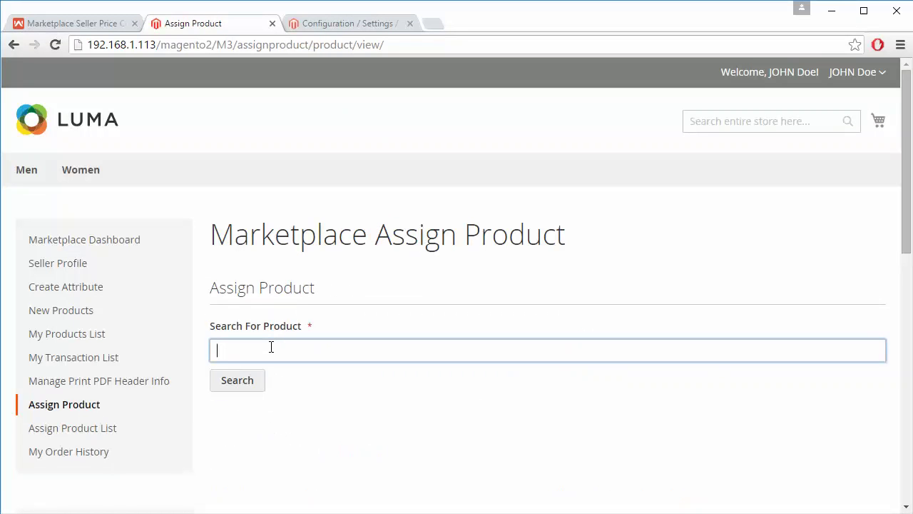
{"action": "type", "text": "shoe"}
{"action": "left_click", "coordinate": [240, 390]}
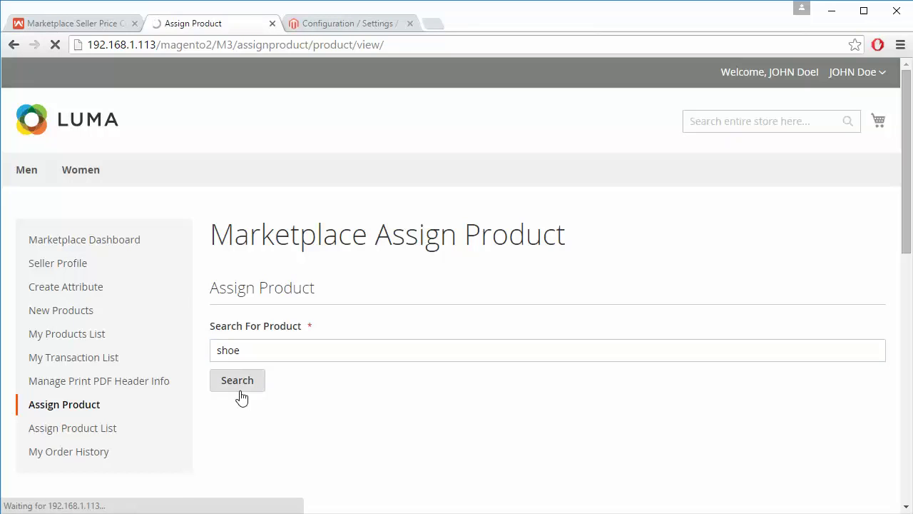
{"action": "scroll", "coordinate": [357, 364], "scroll_direction": "down", "scroll_amount": 2}
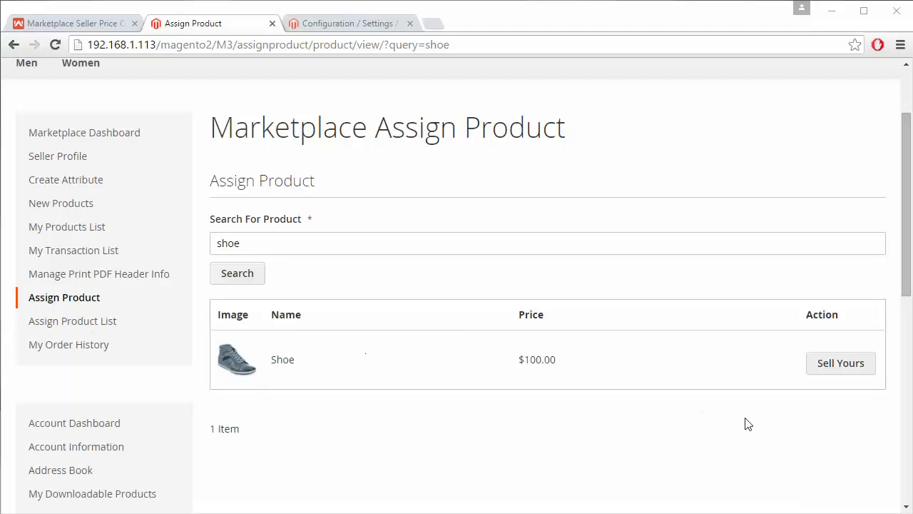
{"action": "left_click", "coordinate": [834, 361]}
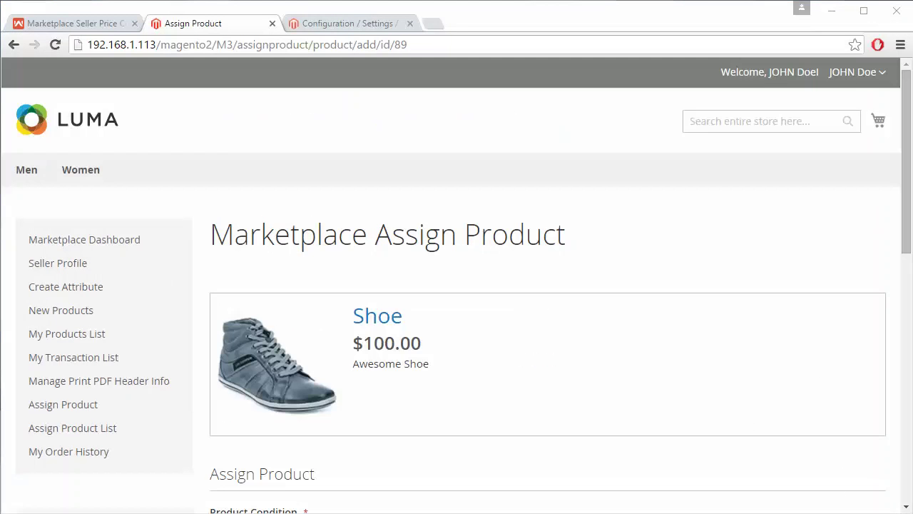
Keep the Shoe's product condition set to New.
{"action": "scroll", "coordinate": [483, 357], "scroll_direction": "down", "scroll_amount": 3}
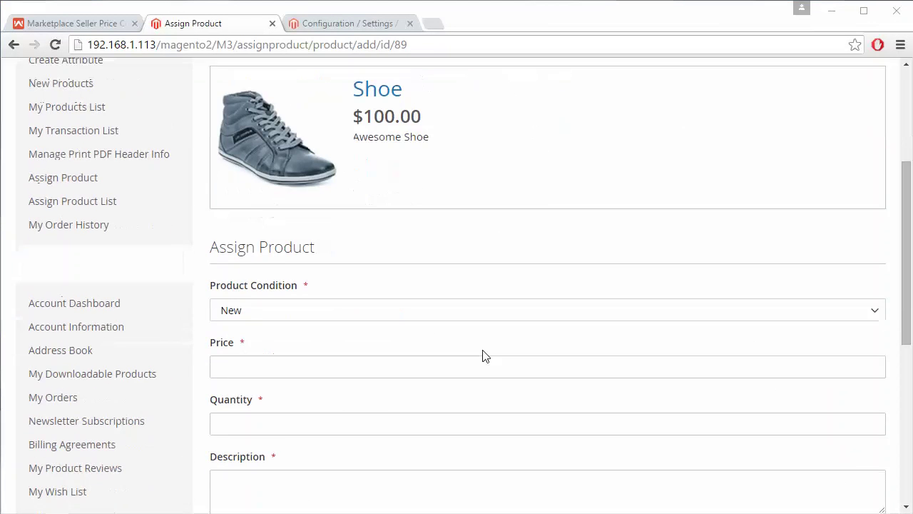
{"action": "scroll", "coordinate": [483, 357], "scroll_direction": "down", "scroll_amount": 1}
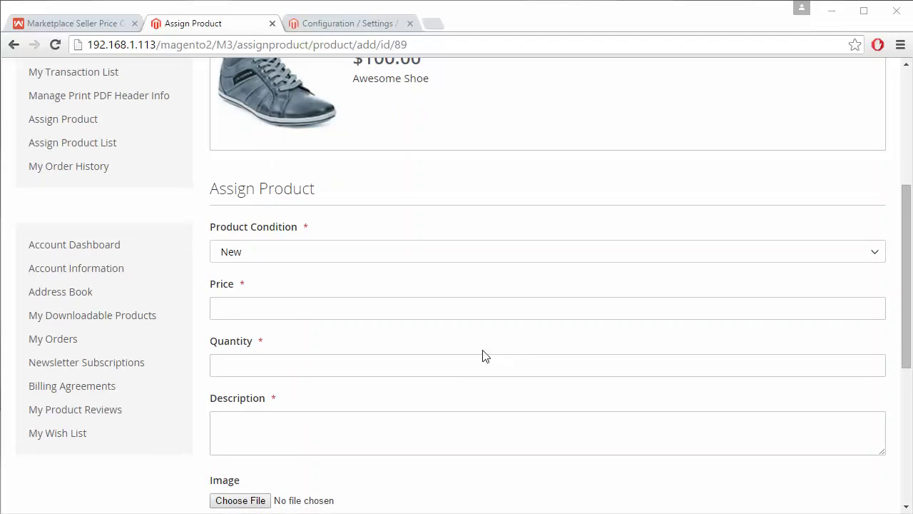
{"action": "left_click", "coordinate": [386, 257]}
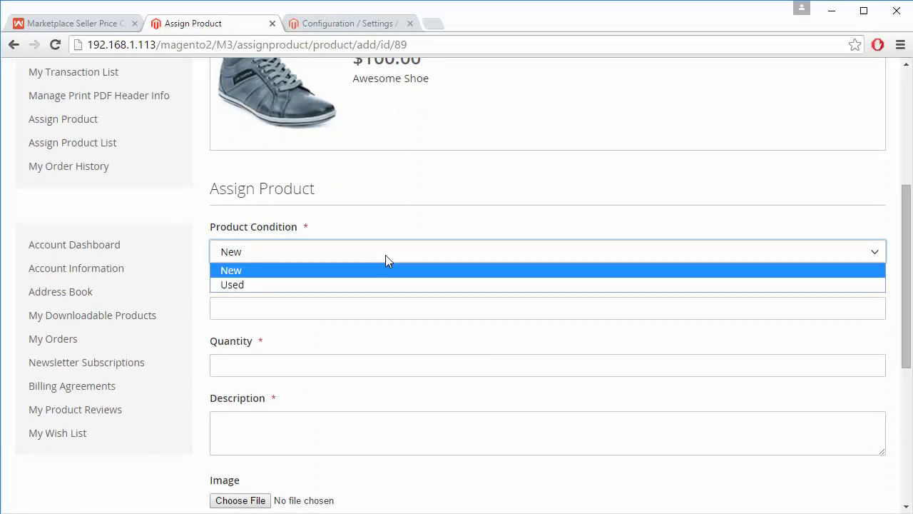
{"action": "left_click", "coordinate": [373, 273]}
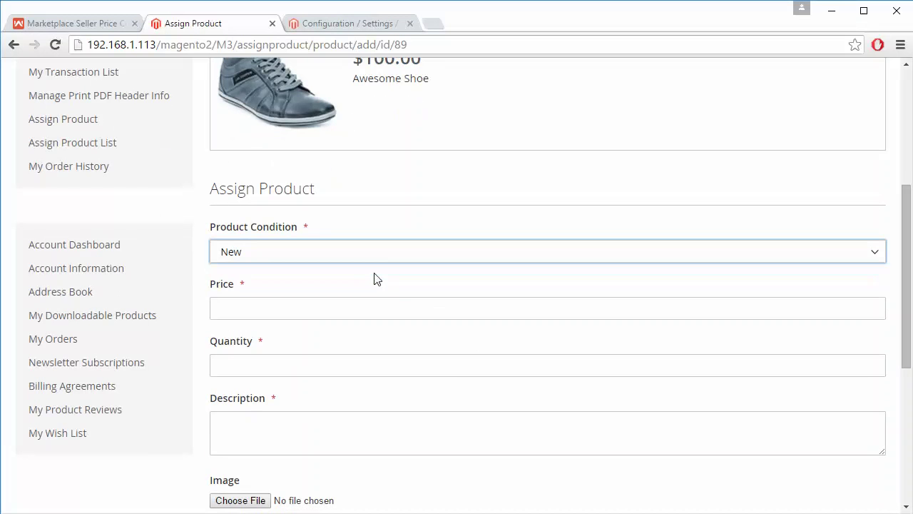
Enter the seller's price as 90, correcting the mistyped values.
{"action": "left_click", "coordinate": [242, 310]}
{"action": "scroll", "coordinate": [386, 200], "scroll_direction": "up", "scroll_amount": 2}
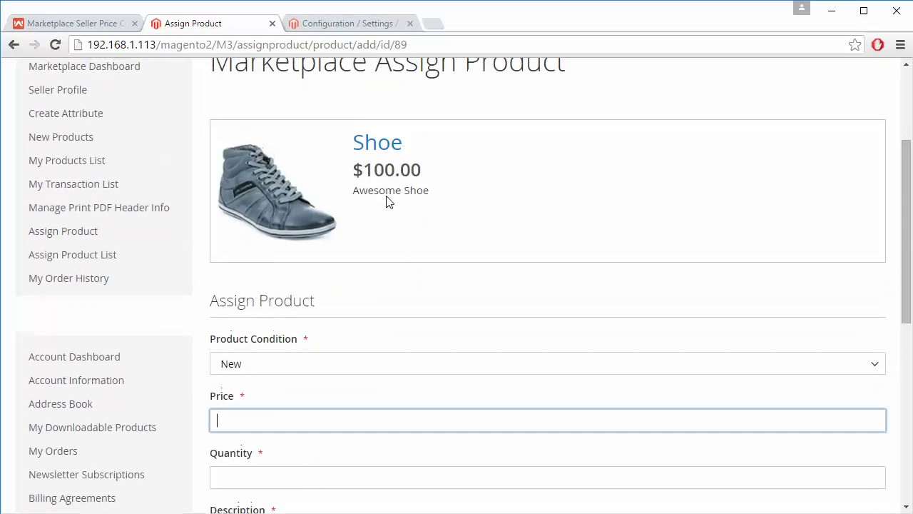
{"action": "scroll", "coordinate": [423, 271], "scroll_direction": "down", "scroll_amount": 1}
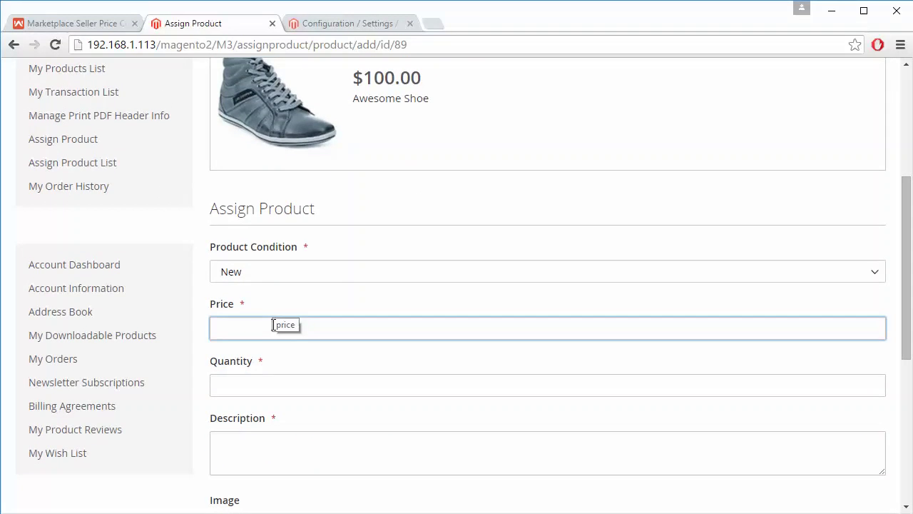
{"action": "type", "text": "82"}
{"action": "key", "text": "BackSpace"}
{"action": "type", "text": "0"}
{"action": "key", "text": "BackSpace"}
{"action": "key", "text": "BackSpace"}
{"action": "type", "text": "110"}
{"action": "key", "text": "BackSpace"}
{"action": "key", "text": "BackSpace"}
{"action": "key", "text": "BackSpace"}
{"action": "type", "text": "90"}
Set quantity to 15 and description to 'Demo description'.
{"action": "scroll", "coordinate": [274, 325], "scroll_direction": "down", "scroll_amount": 2}
{"action": "left_click", "coordinate": [261, 279]}
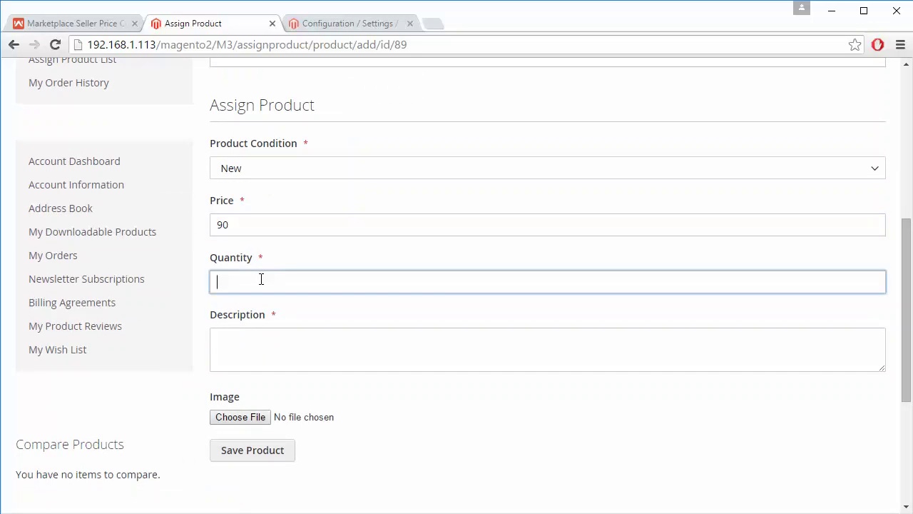
{"action": "type", "text": "15"}
{"action": "scroll", "coordinate": [261, 279], "scroll_direction": "down", "scroll_amount": 1}
{"action": "left_click", "coordinate": [239, 288]}
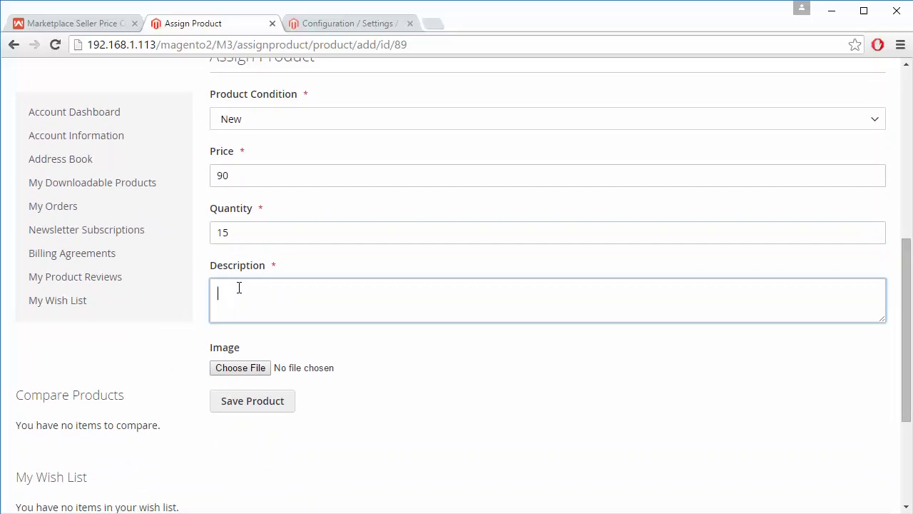
{"action": "type", "text": "Demo description"}
{"action": "scroll", "coordinate": [359, 336], "scroll_direction": "down", "scroll_amount": 1}
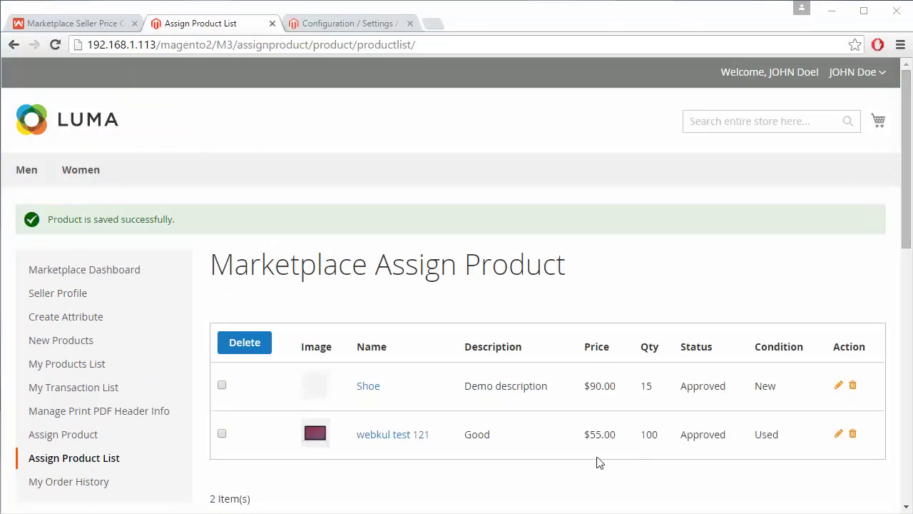
Confirm the saved Shoe assignment at $90.00, qty 15, and go to the Women category.
{"action": "scroll", "coordinate": [412, 393], "scroll_direction": "down", "scroll_amount": 2}
{"action": "scroll", "coordinate": [411, 393], "scroll_direction": "up", "scroll_amount": 2}
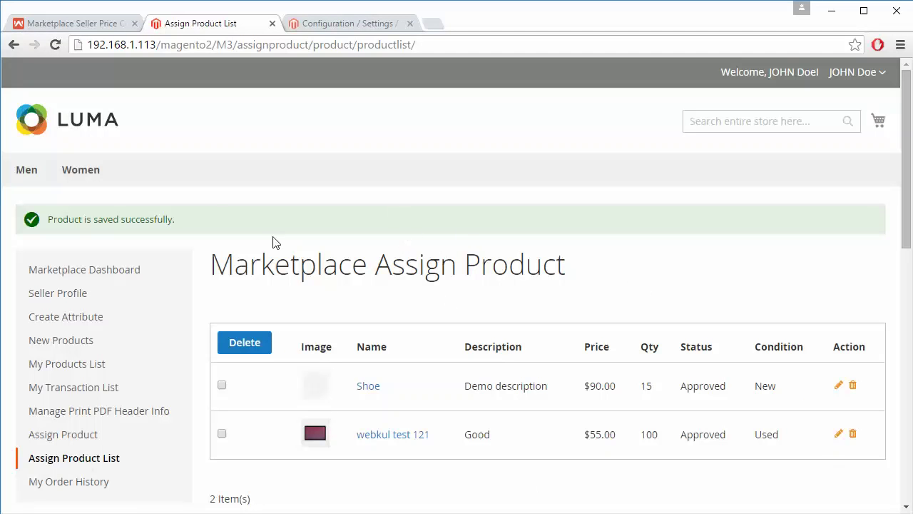
{"action": "left_click", "coordinate": [80, 173]}
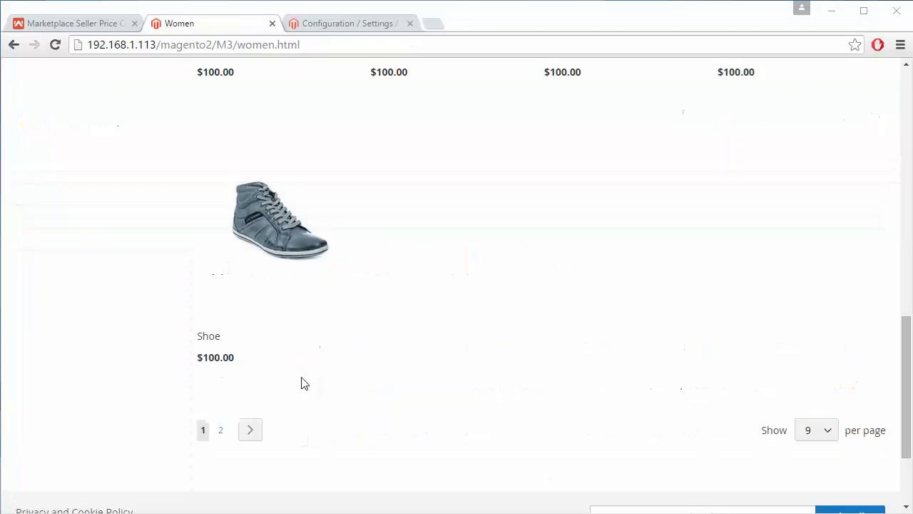
{"action": "mouse_move", "coordinate": [243, 309]}
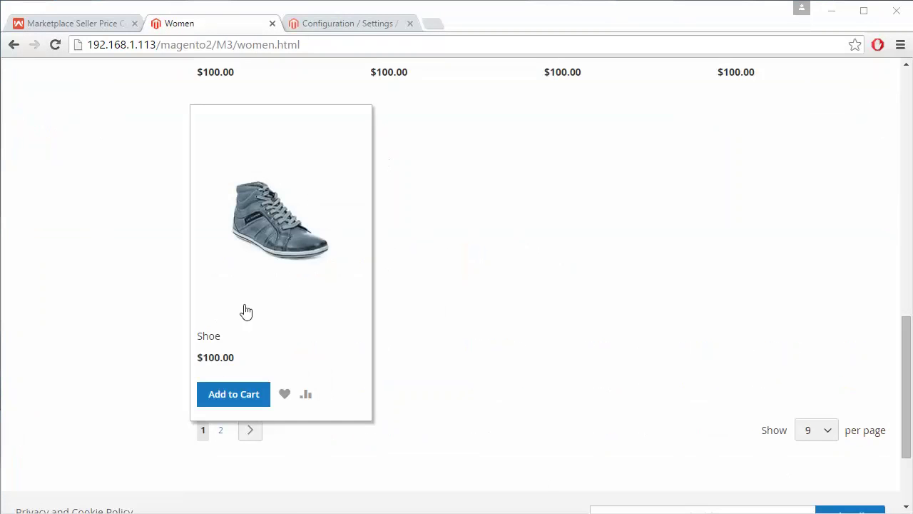
Open the Shoe product page and review 'from $90.00' and the seller's New $90.00 offer.
{"action": "left_click", "coordinate": [285, 231]}
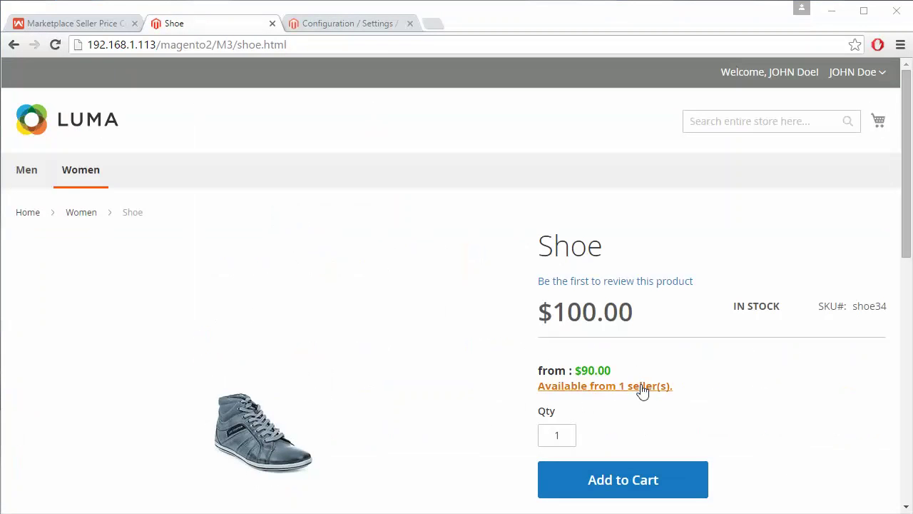
{"action": "scroll", "coordinate": [443, 369], "scroll_direction": "down", "scroll_amount": 5}
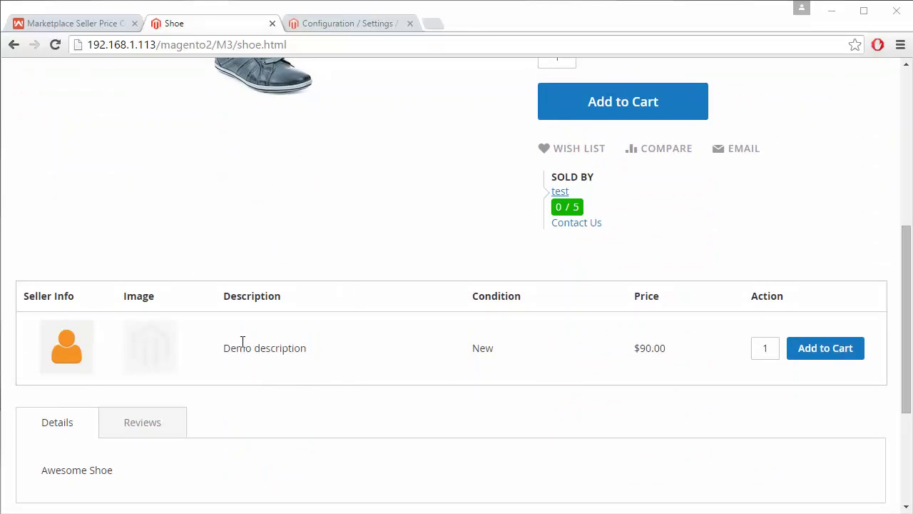
{"action": "scroll", "coordinate": [535, 248], "scroll_direction": "up", "scroll_amount": 3}
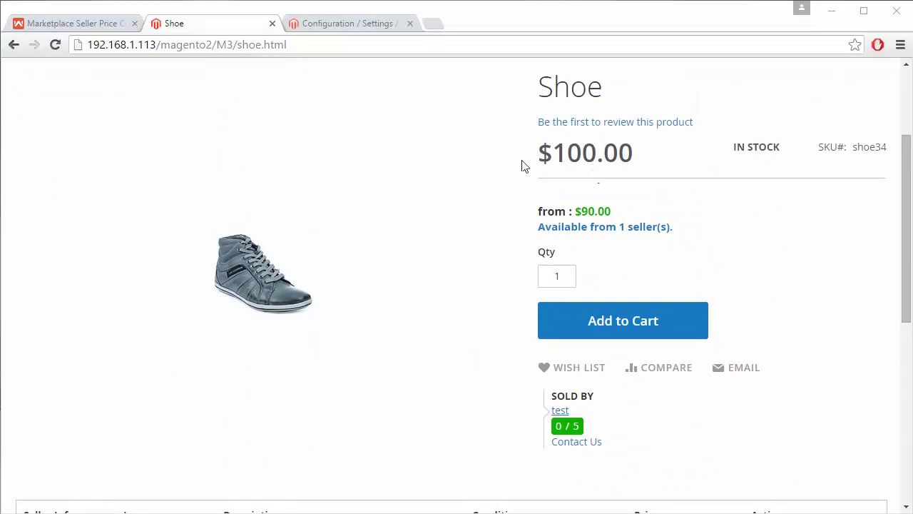
{"action": "scroll", "coordinate": [638, 336], "scroll_direction": "down", "scroll_amount": 4}
{"action": "scroll", "coordinate": [637, 336], "scroll_direction": "up", "scroll_amount": 3}
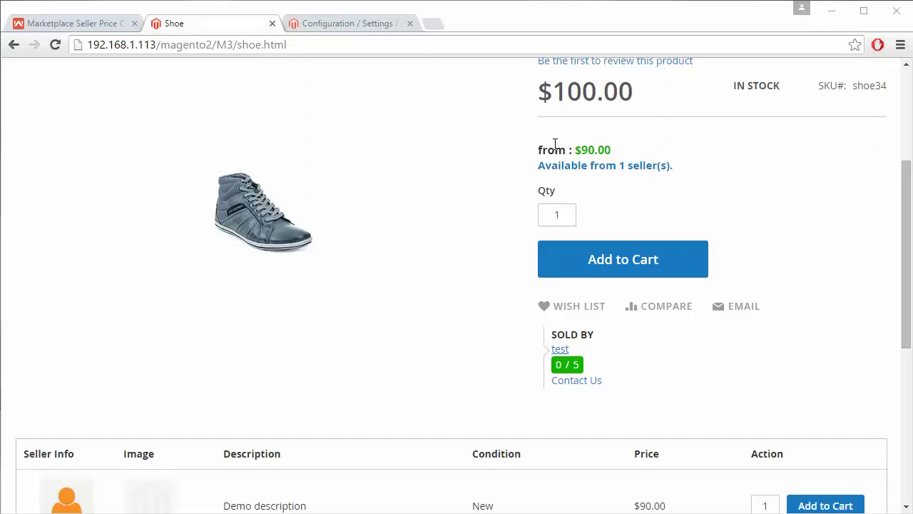
{"action": "scroll", "coordinate": [522, 130], "scroll_direction": "up", "scroll_amount": 3}
{"action": "scroll", "coordinate": [636, 271], "scroll_direction": "down", "scroll_amount": 7}
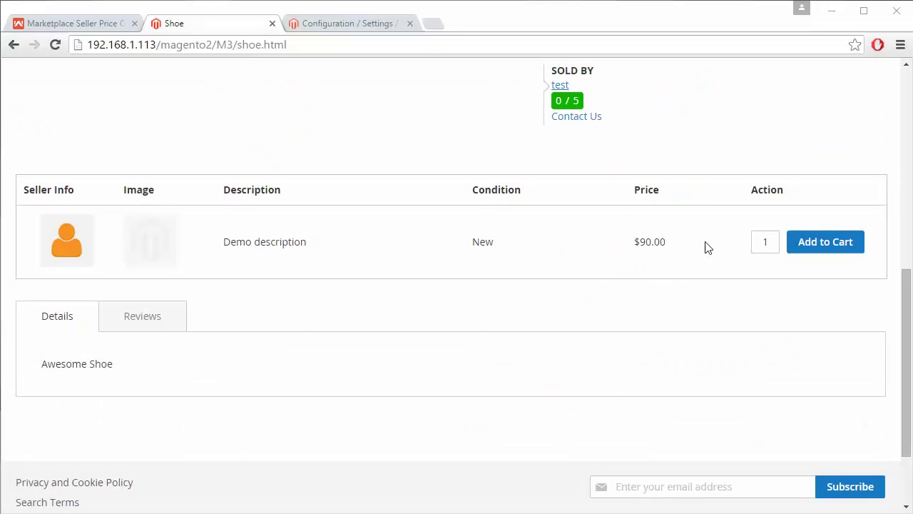
{"action": "left_click", "coordinate": [816, 250]}
{"action": "scroll", "coordinate": [662, 220], "scroll_direction": "up", "scroll_amount": 5}
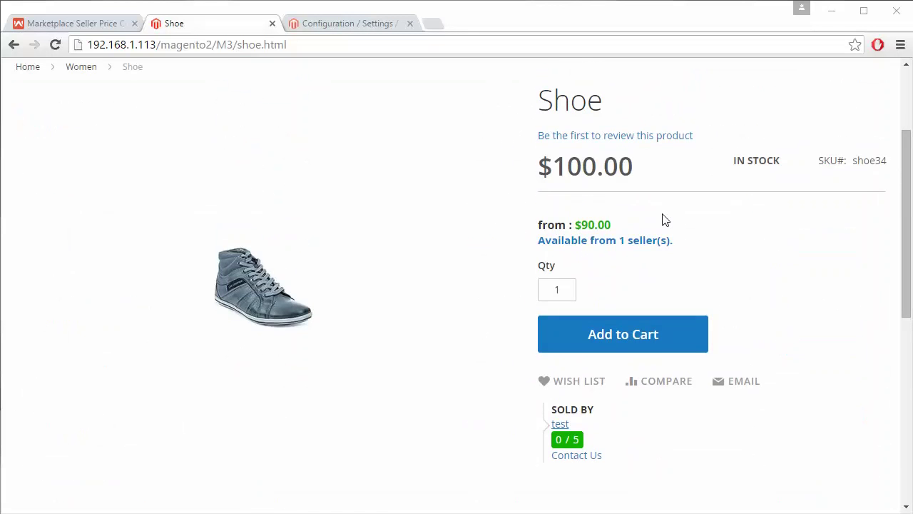
{"action": "scroll", "coordinate": [662, 220], "scroll_direction": "down", "scroll_amount": 5}
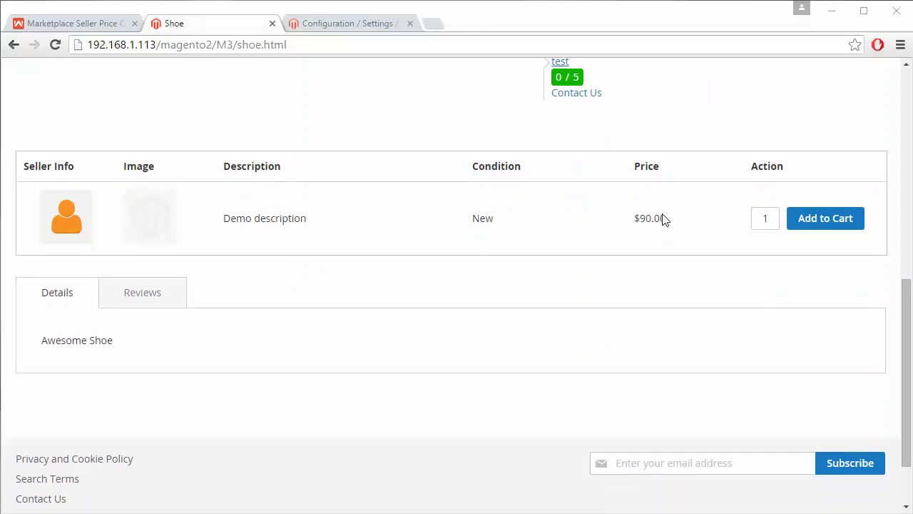
{"action": "left_click", "coordinate": [69, 234]}
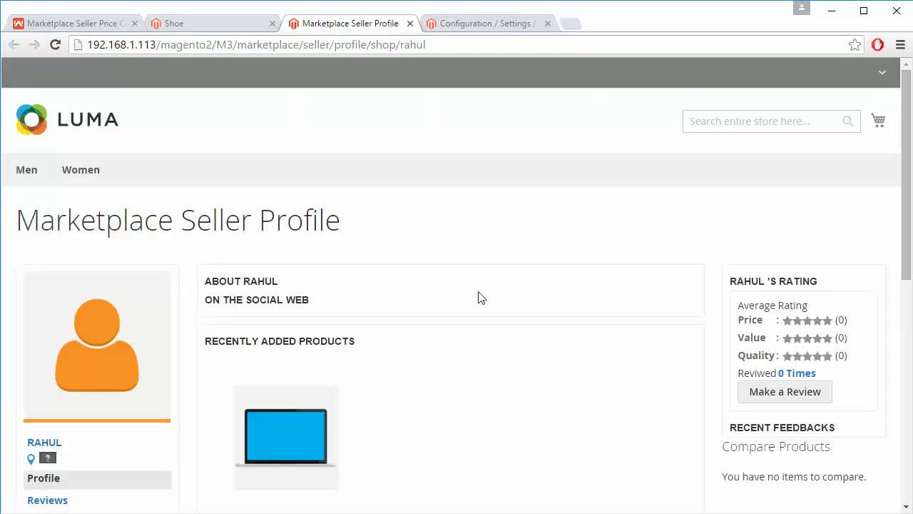
{"action": "scroll", "coordinate": [480, 296], "scroll_direction": "down", "scroll_amount": 2}
{"action": "scroll", "coordinate": [482, 294], "scroll_direction": "down", "scroll_amount": 4}
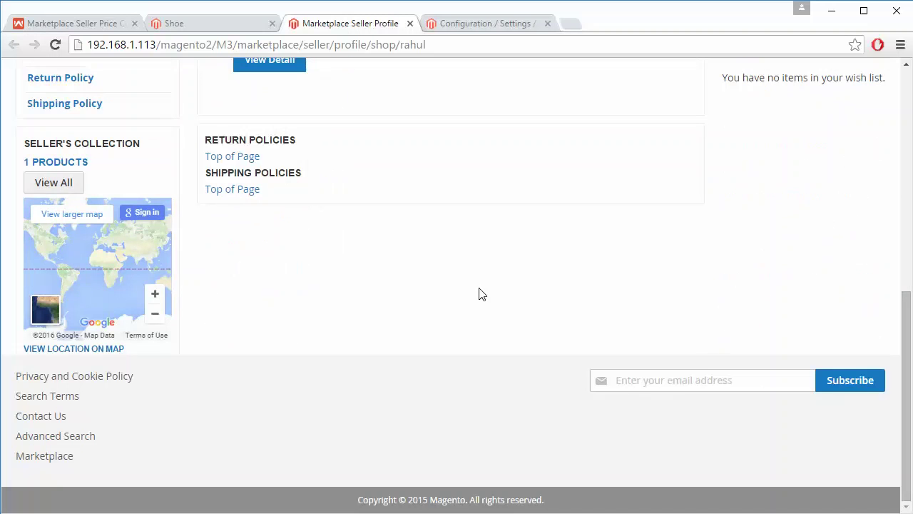
{"action": "scroll", "coordinate": [480, 294], "scroll_direction": "up", "scroll_amount": 6}
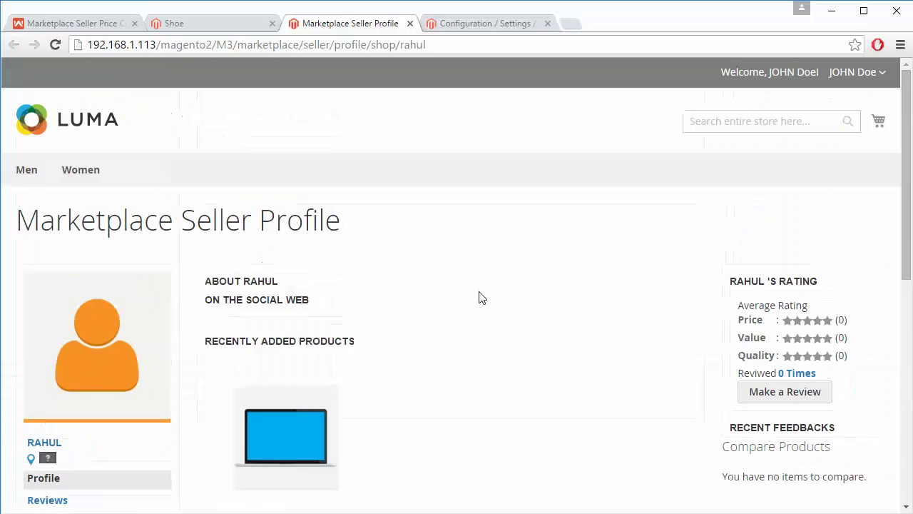
{"action": "left_click", "coordinate": [87, 25]}
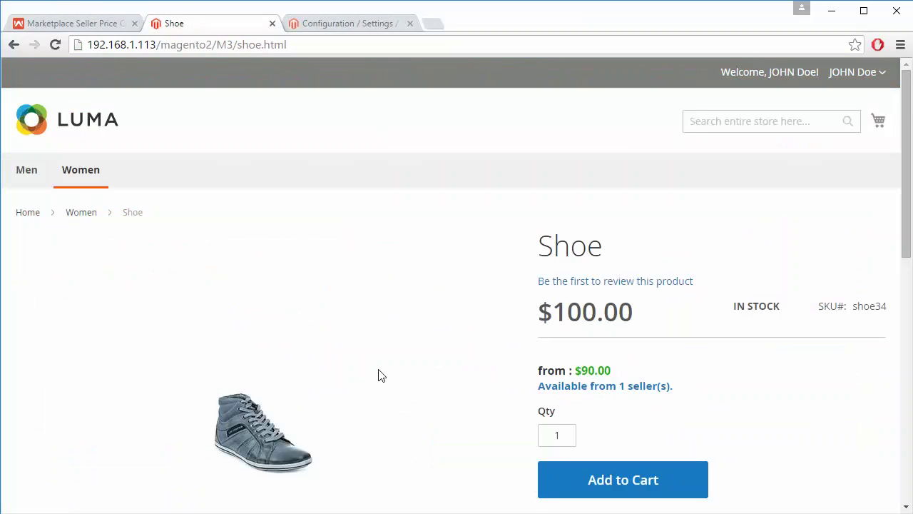
Navigate back to the Women listing, where the Shoe still shows $100.00.
{"action": "scroll", "coordinate": [380, 376], "scroll_direction": "down", "scroll_amount": 2}
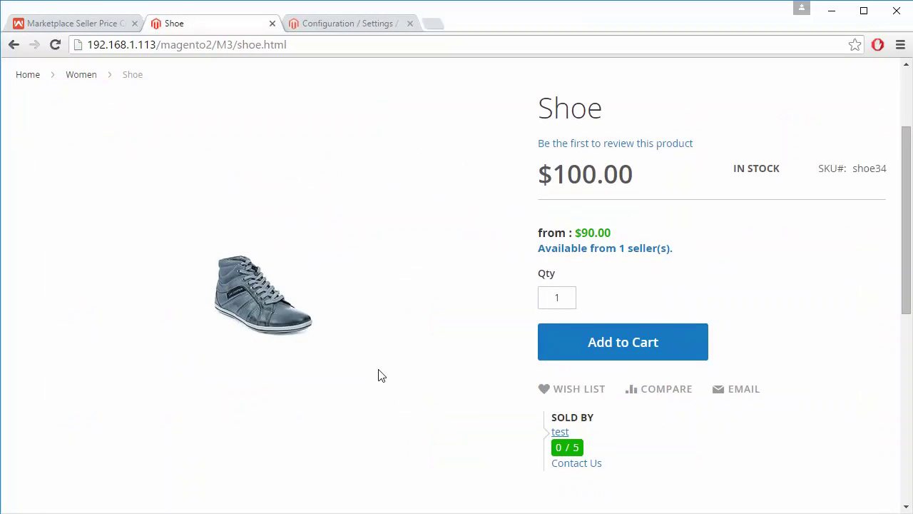
{"action": "scroll", "coordinate": [380, 375], "scroll_direction": "up", "scroll_amount": 2}
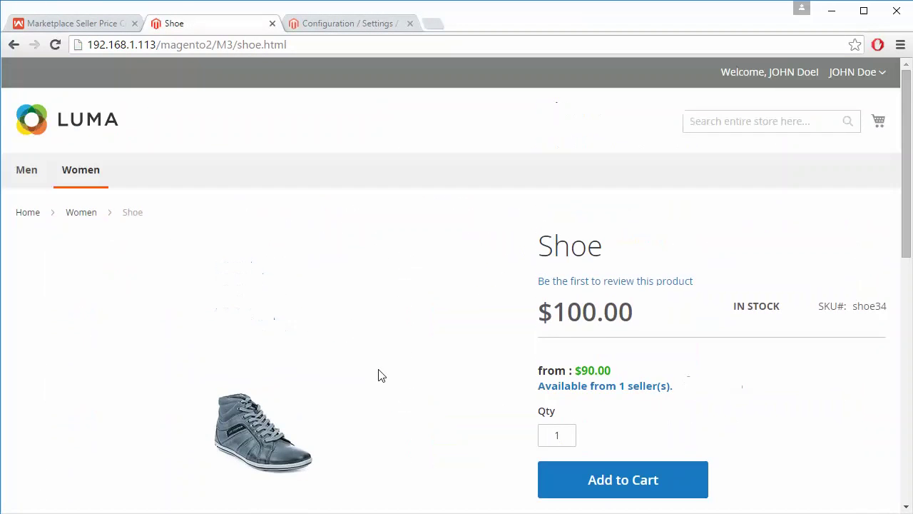
{"action": "left_click", "coordinate": [14, 54]}
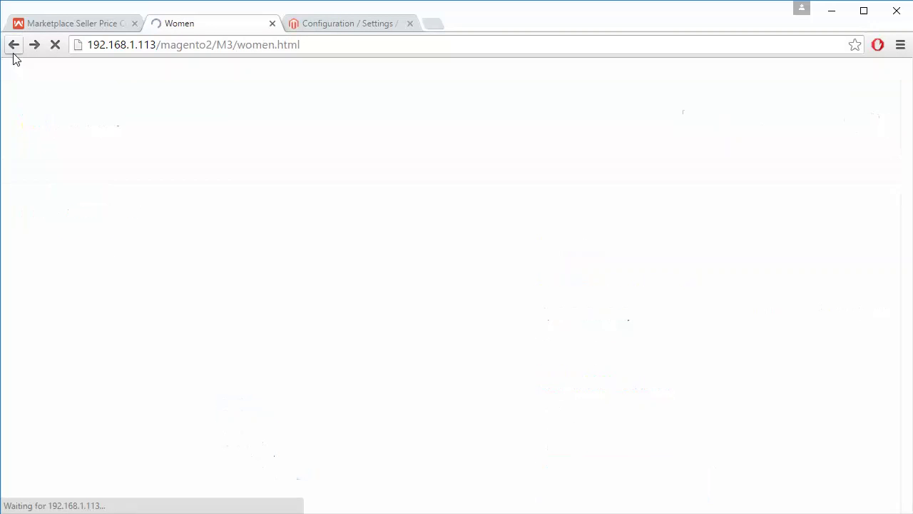
{"action": "scroll", "coordinate": [548, 246], "scroll_direction": "up", "scroll_amount": 3}
{"action": "scroll", "coordinate": [549, 246], "scroll_direction": "down", "scroll_amount": 4}
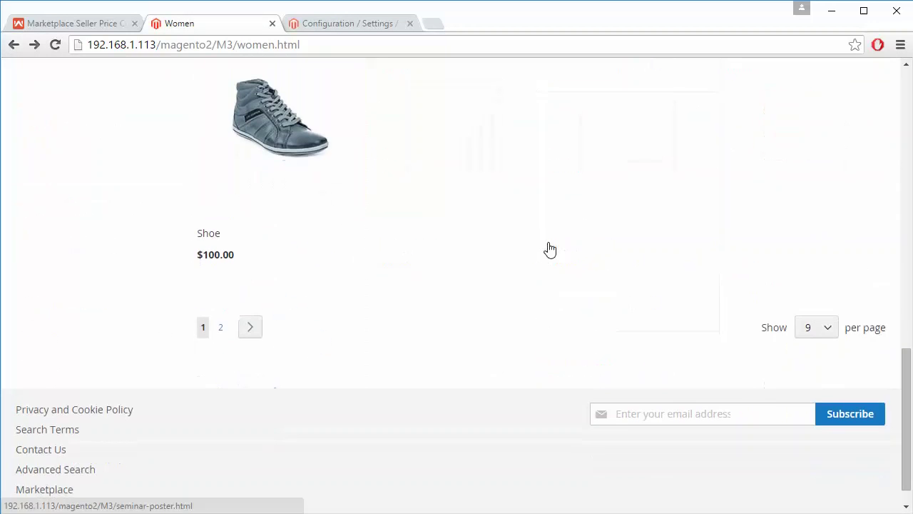